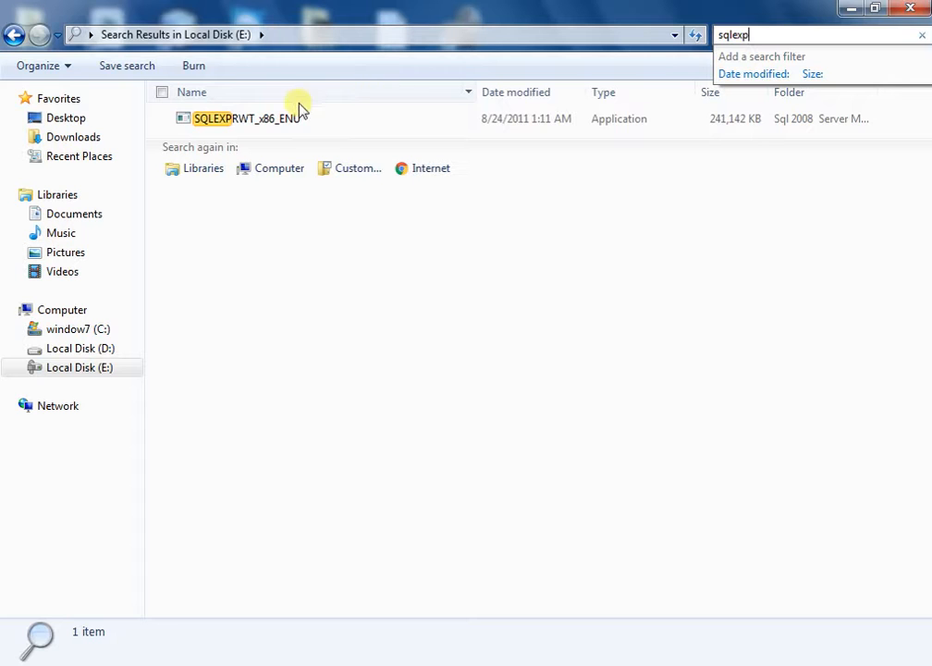
- Run the SQLEXPRWT_x86_ENU installer found in the Local Disk (E:) search results
{"action": "left_click", "coordinate": [268, 118]}
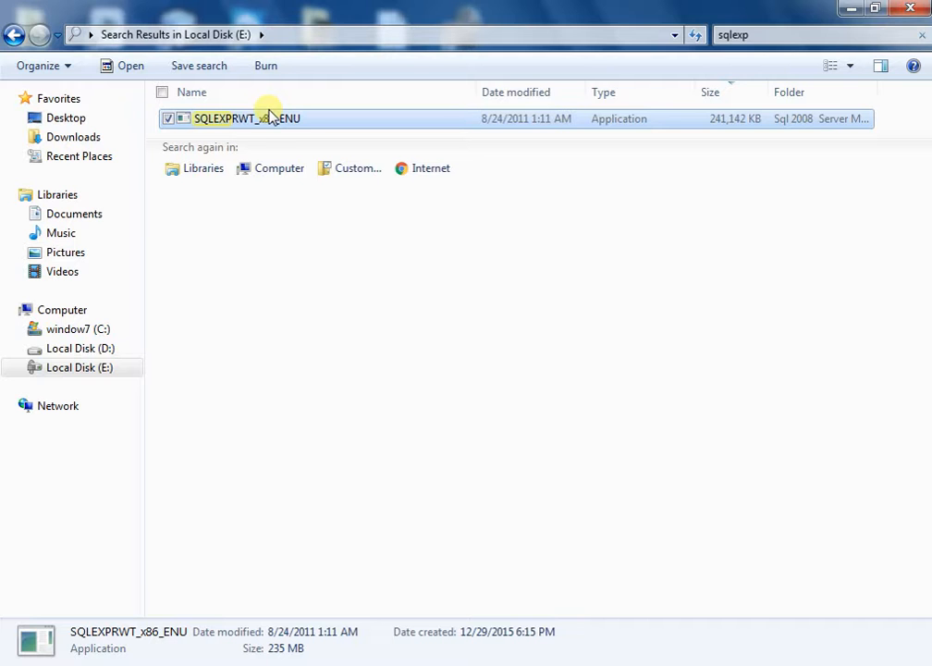
{"action": "double_click", "coordinate": [268, 117]}
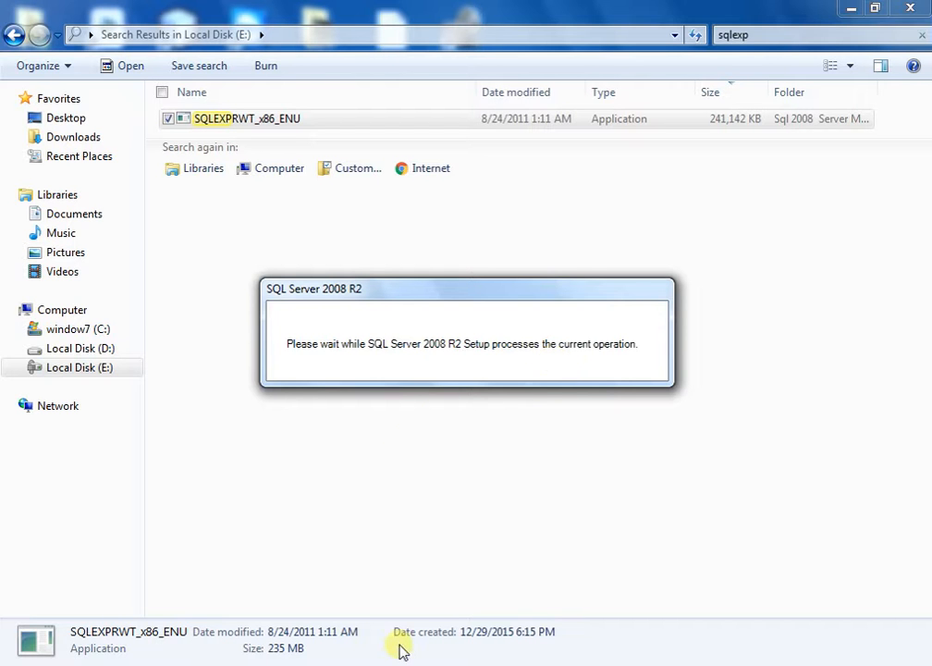
{"action": "left_click", "coordinate": [22, 664]}
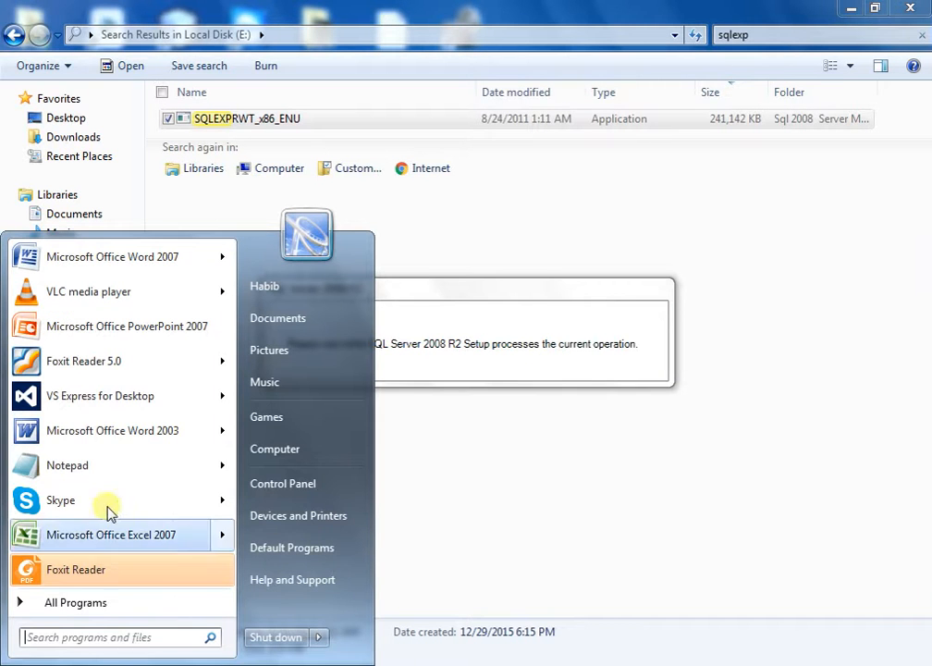
{"action": "mouse_move", "coordinate": [103, 409]}
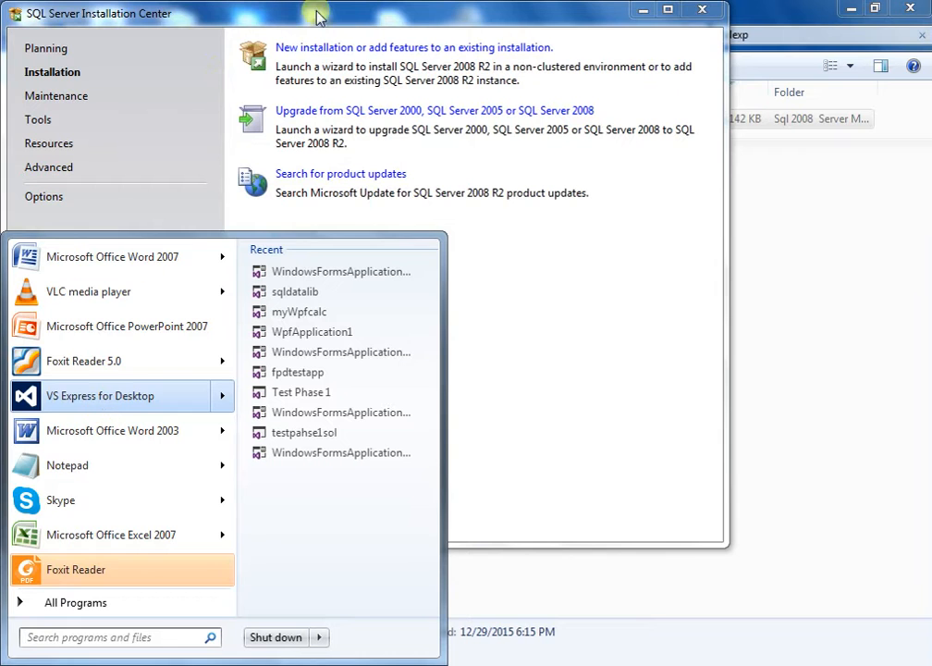
{"action": "left_click", "coordinate": [460, 13]}
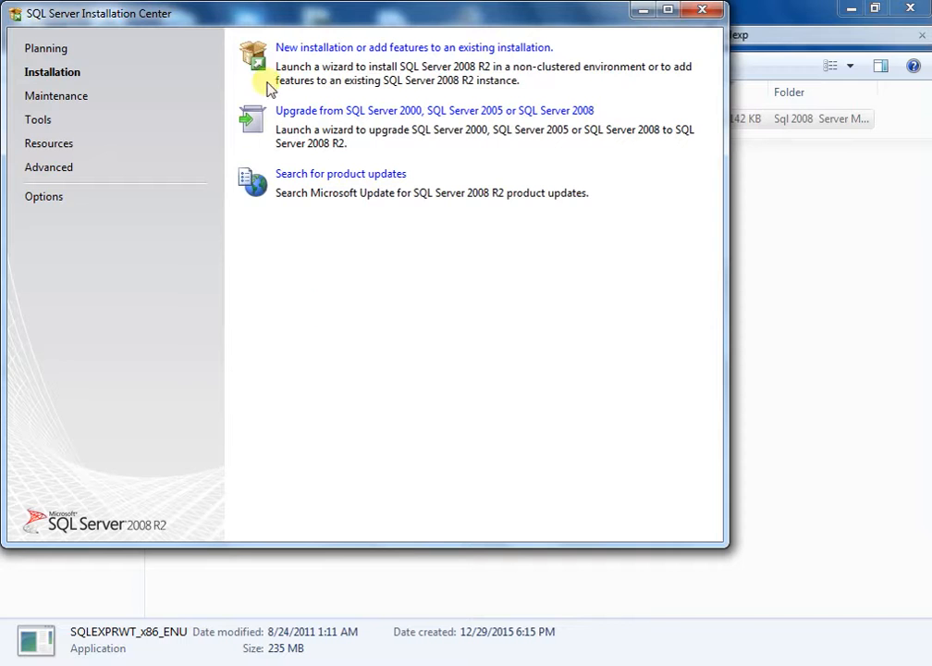
- Launch a new SQL Server 2008 R2 installation from the Installation Center and minimize the file search window
{"action": "left_click", "coordinate": [299, 48]}
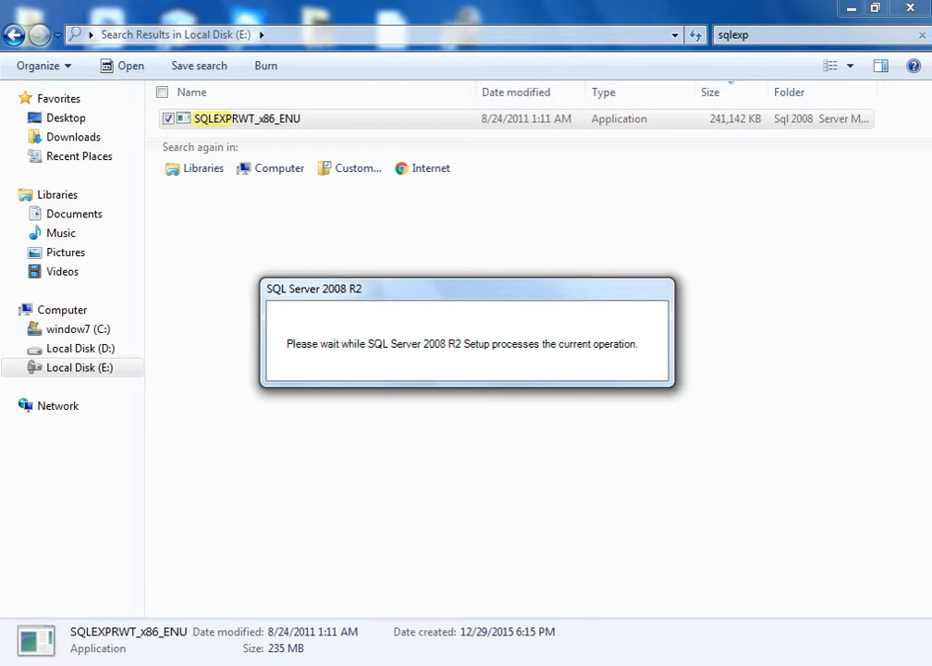
{"action": "left_click", "coordinate": [851, 9]}
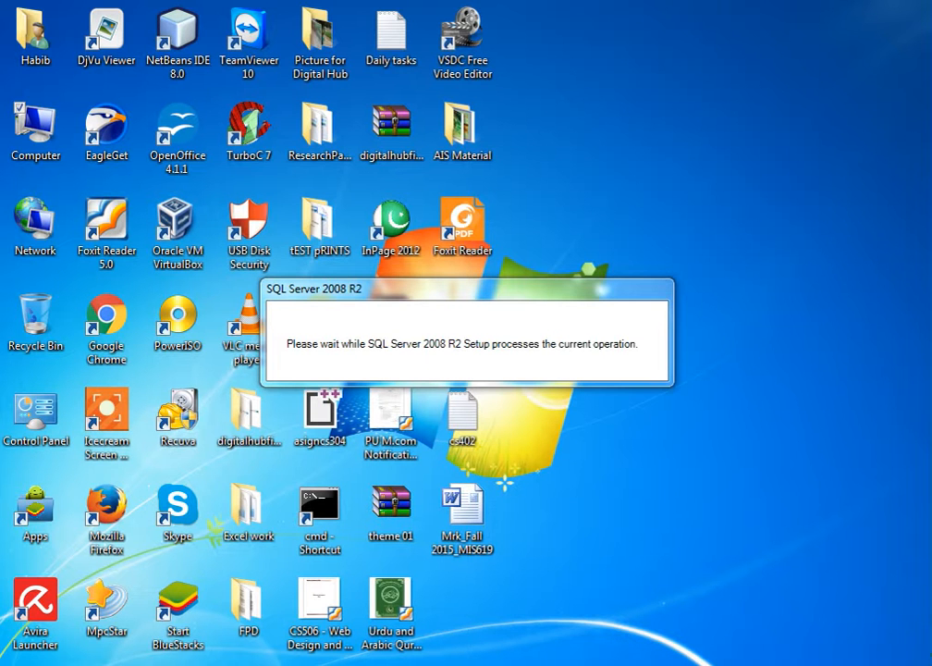
{"action": "left_click", "coordinate": [771, 564]}
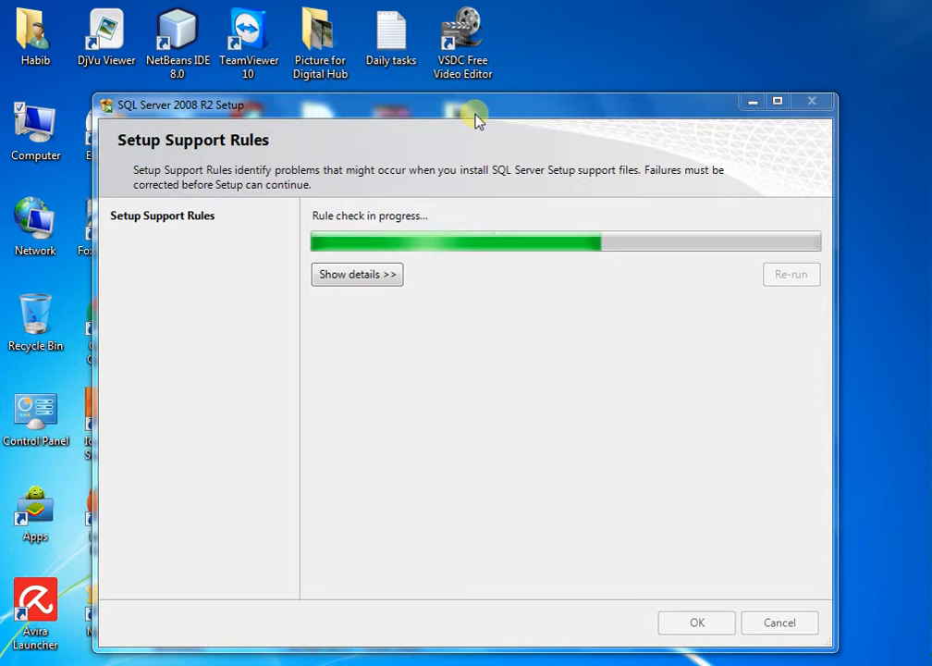
- Reposition the setup window so it is fully visible and proceed with the installation type "New installation or add shared features"
{"action": "left_click_drag", "start_coordinate": [475, 112], "coordinate": [465, 78]}
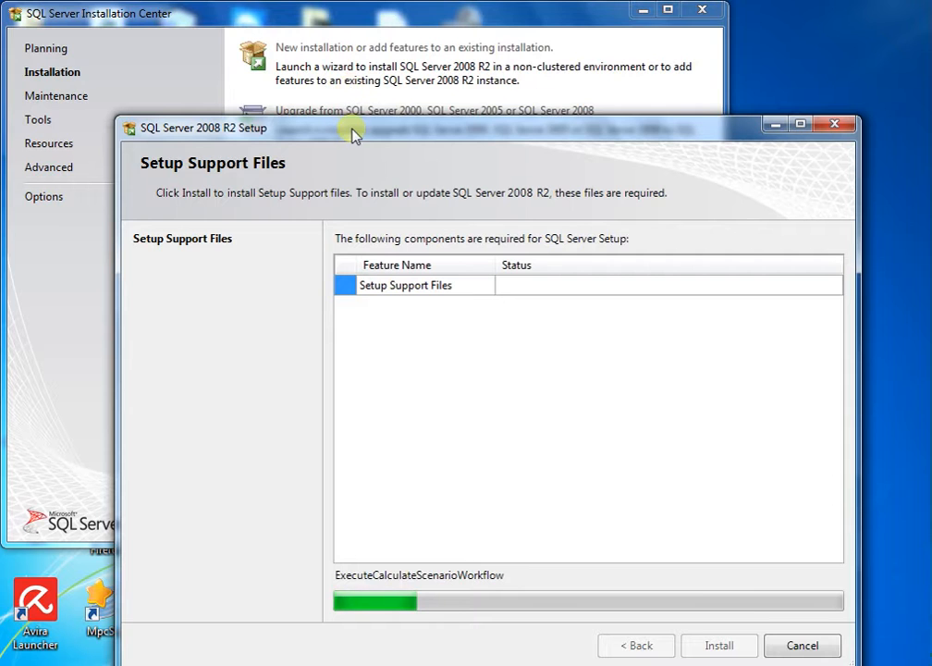
{"action": "left_click_drag", "start_coordinate": [355, 134], "coordinate": [335, 70]}
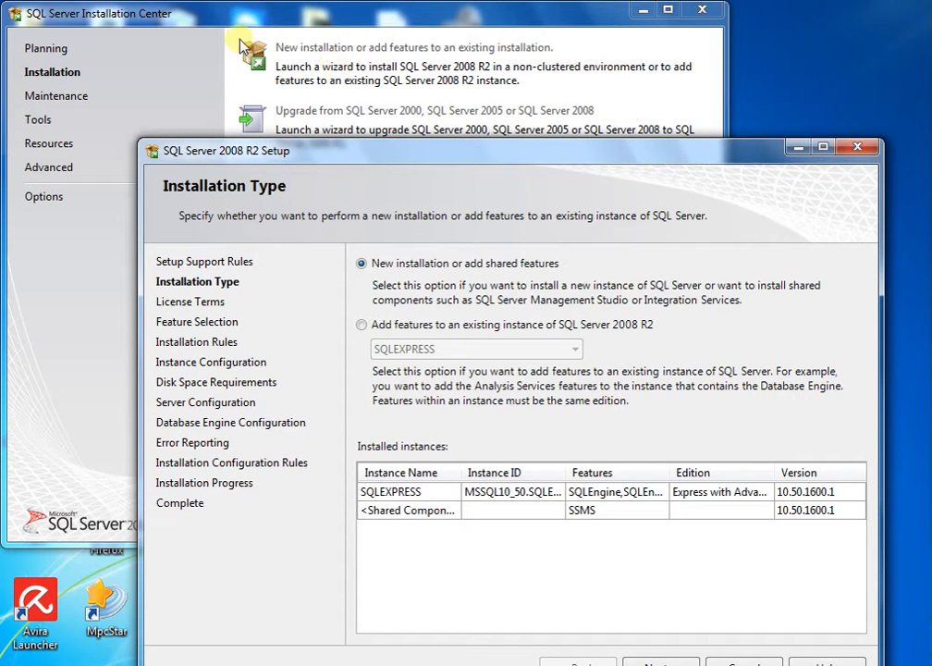
{"action": "left_click_drag", "start_coordinate": [412, 152], "coordinate": [369, 80]}
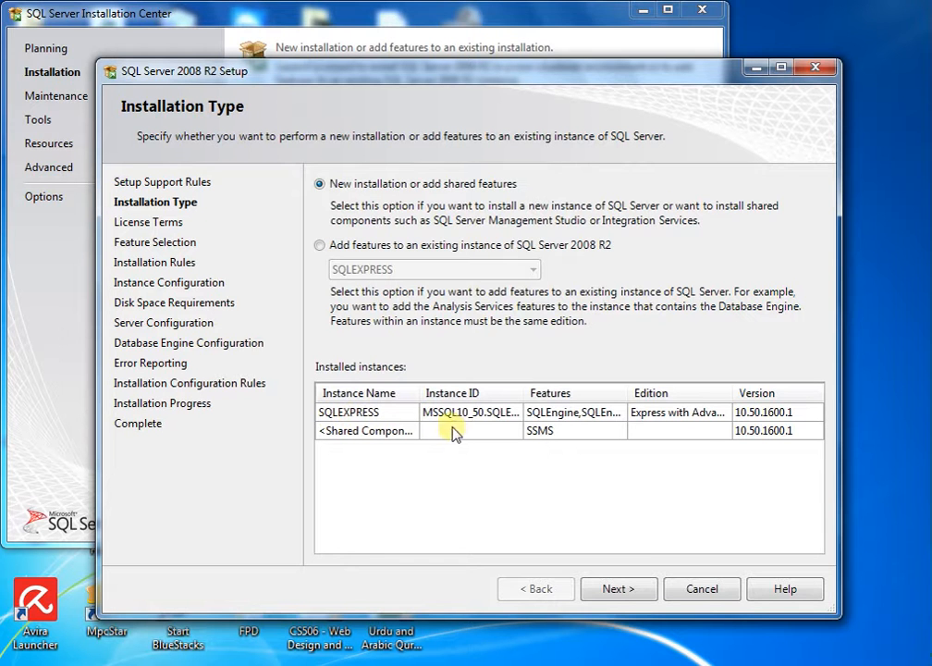
{"action": "left_click", "coordinate": [617, 596]}
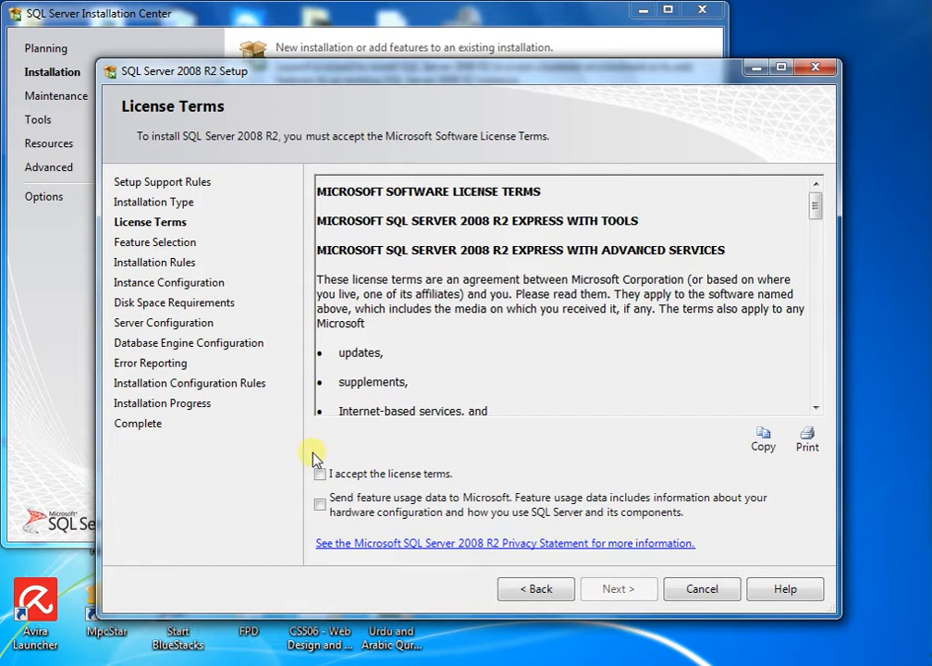
- Accept the SQL Server 2008 R2 license terms and proceed to the feature selection
{"action": "left_click", "coordinate": [322, 474]}
{"action": "left_click", "coordinate": [320, 505]}
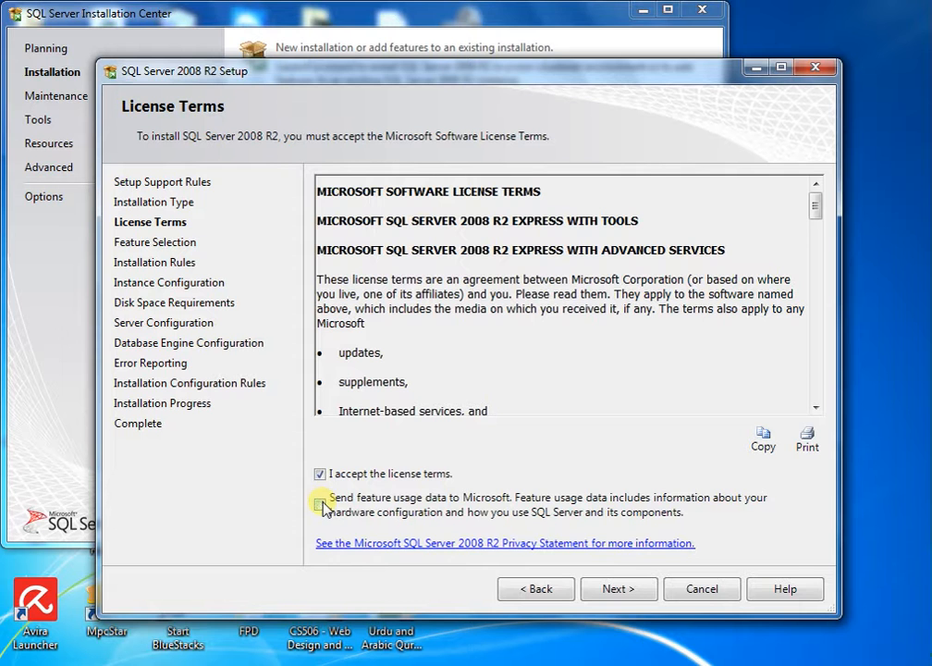
{"action": "left_click", "coordinate": [320, 504]}
{"action": "left_click", "coordinate": [620, 589]}
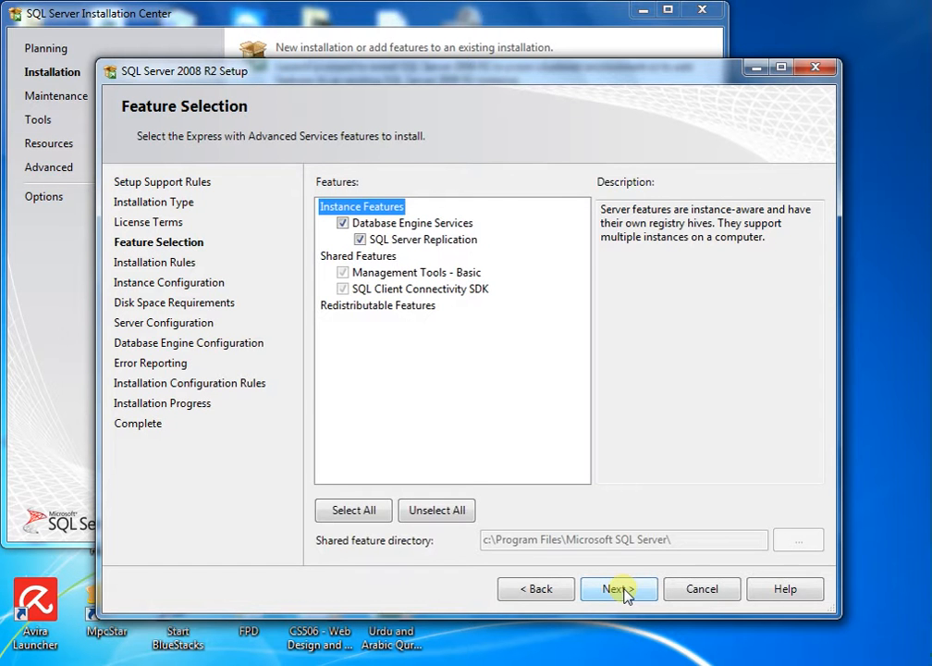
- Keep the preselected features and configure the installation as the default instance
{"action": "left_click", "coordinate": [625, 589]}
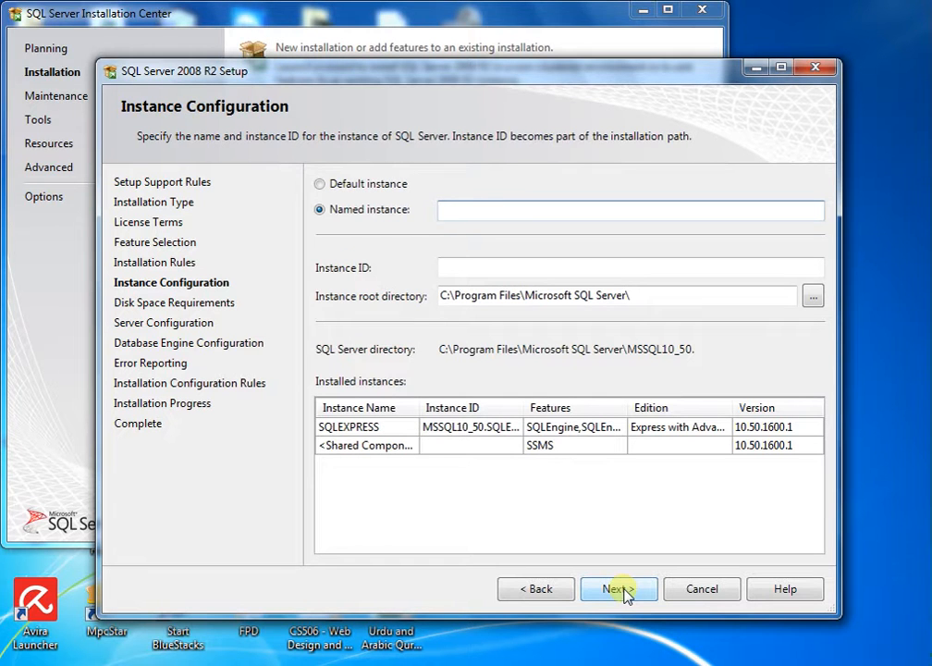
{"action": "left_click", "coordinate": [331, 184]}
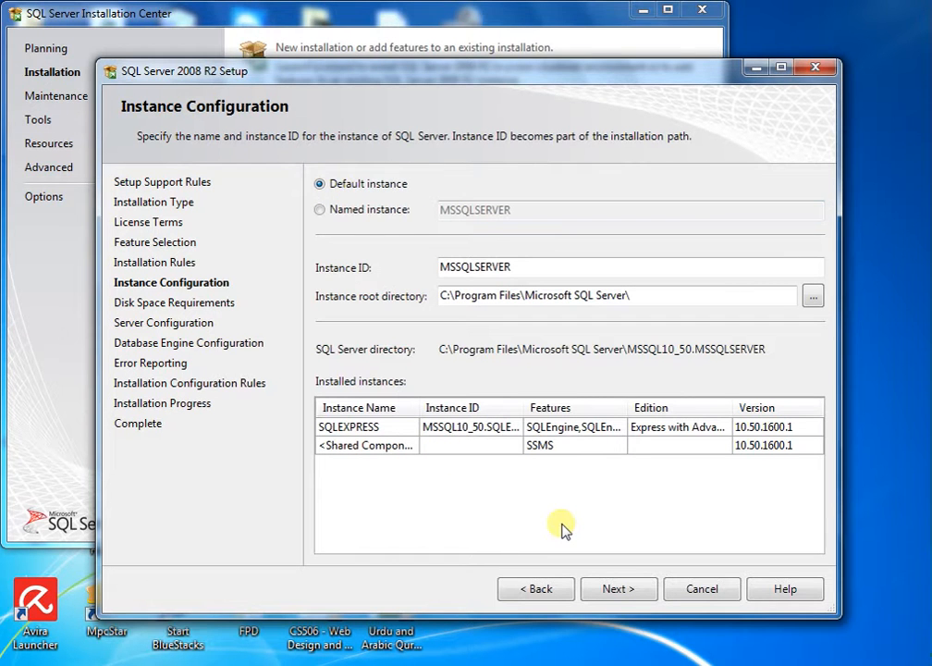
{"action": "left_click", "coordinate": [629, 591]}
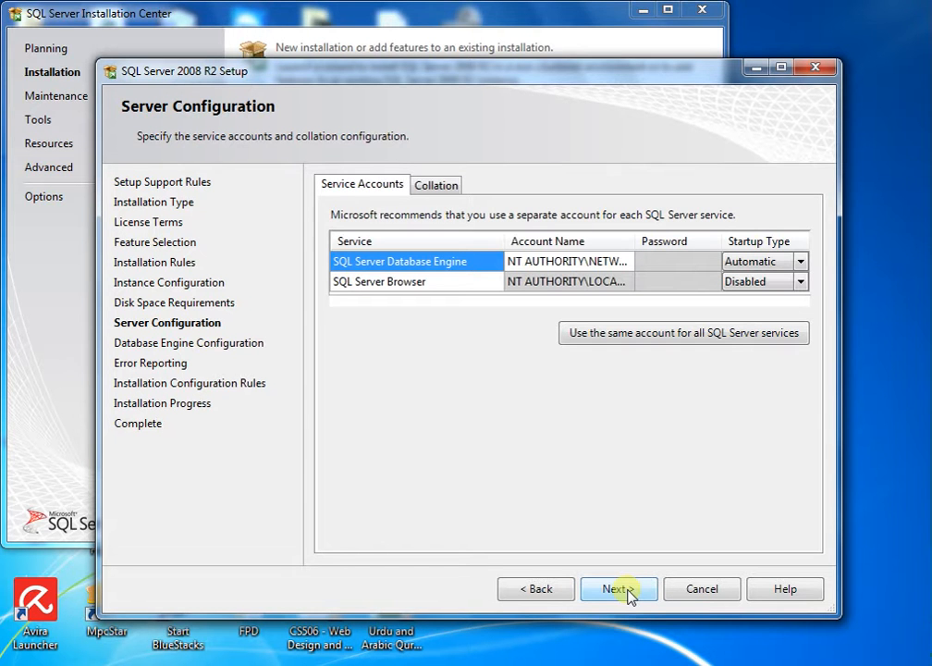
- Keep the preset service accounts and Windows authentication mode, leave error reporting off, and start the installation
{"action": "left_click", "coordinate": [627, 590]}
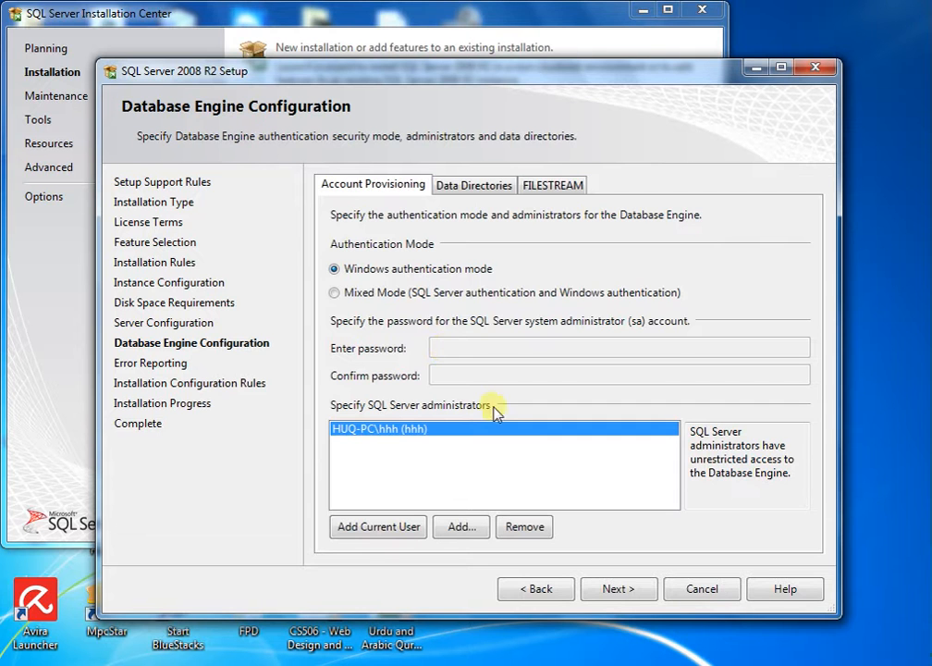
{"action": "left_click", "coordinate": [615, 591]}
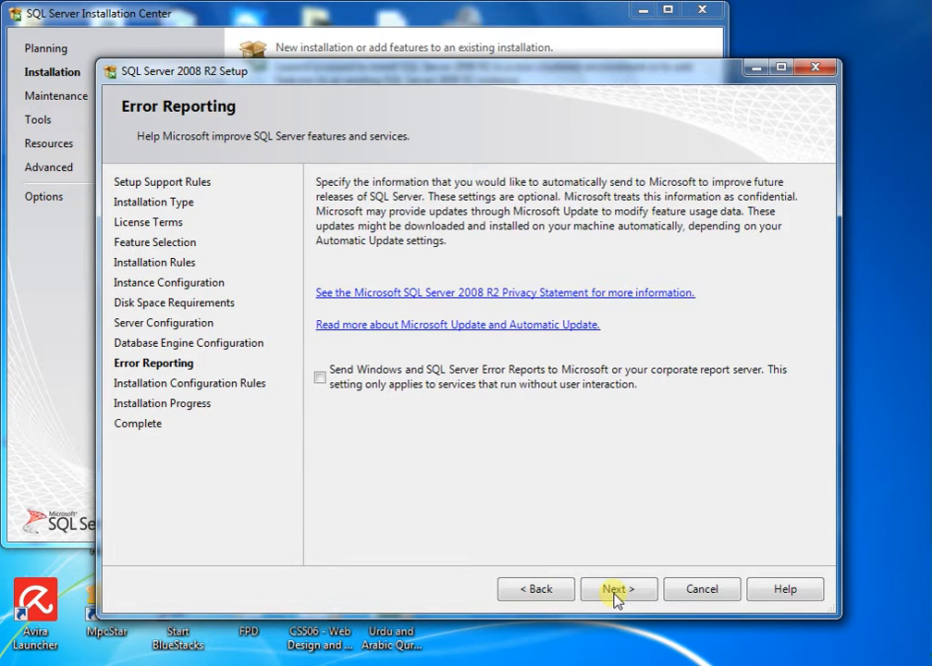
{"action": "left_click", "coordinate": [614, 592]}
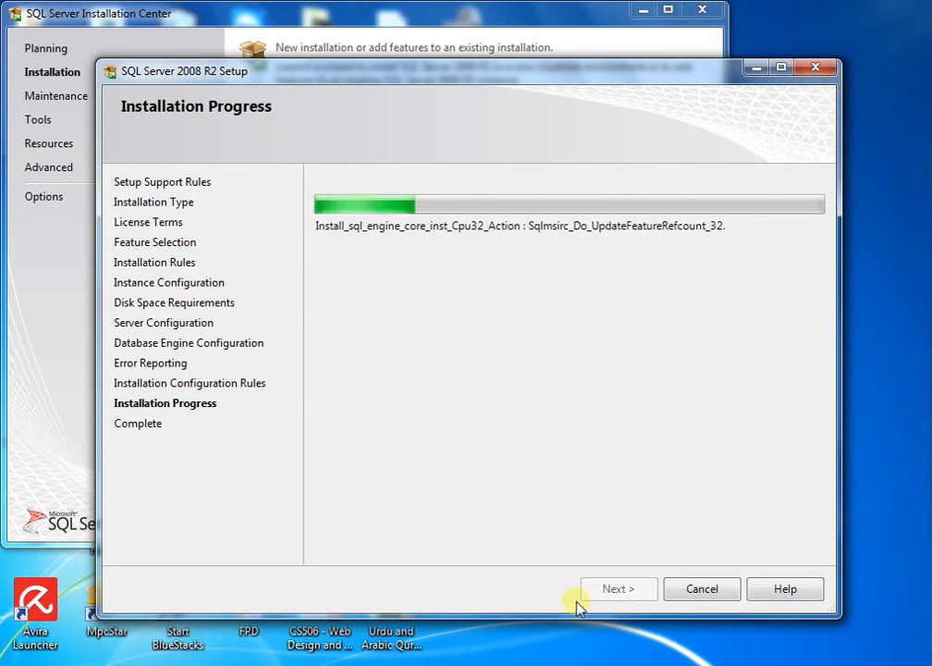
- Switch to the Notepad notes and add a new line reading "Database -Tables" below the languages line, separated by a blank line
{"action": "left_click", "coordinate": [449, 664]}
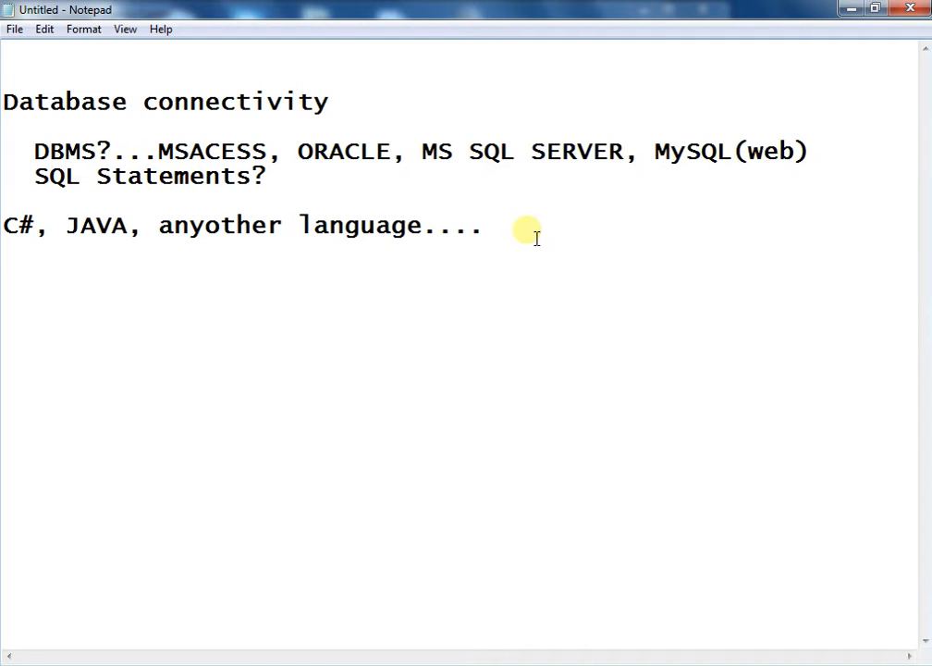
{"action": "left_click", "coordinate": [488, 238]}
{"action": "key", "text": "Return"}
{"action": "key", "text": "Return"}
{"action": "type", "text": "Data"}
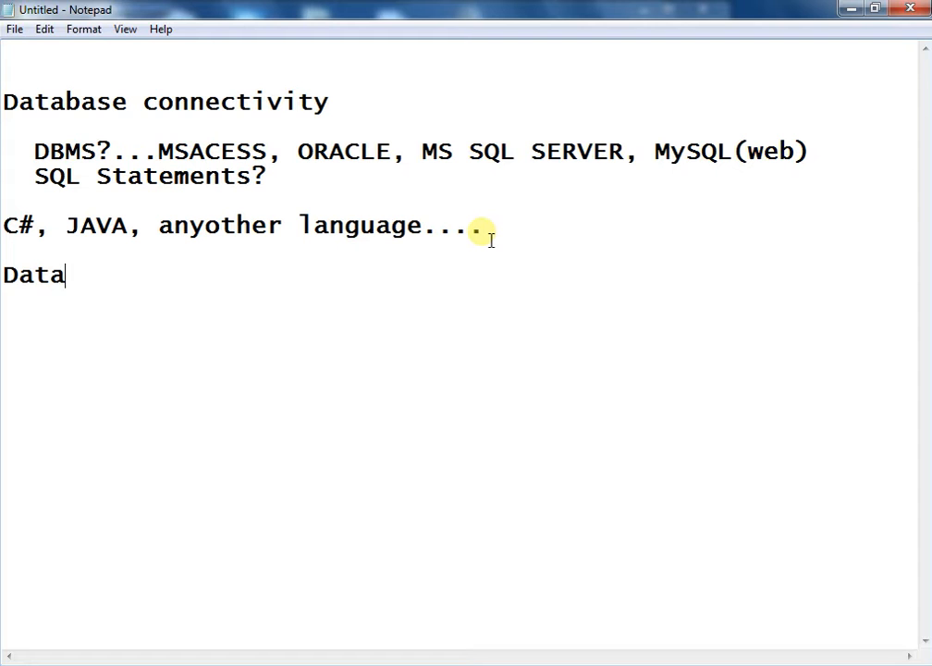
{"action": "type", "text": "base "}
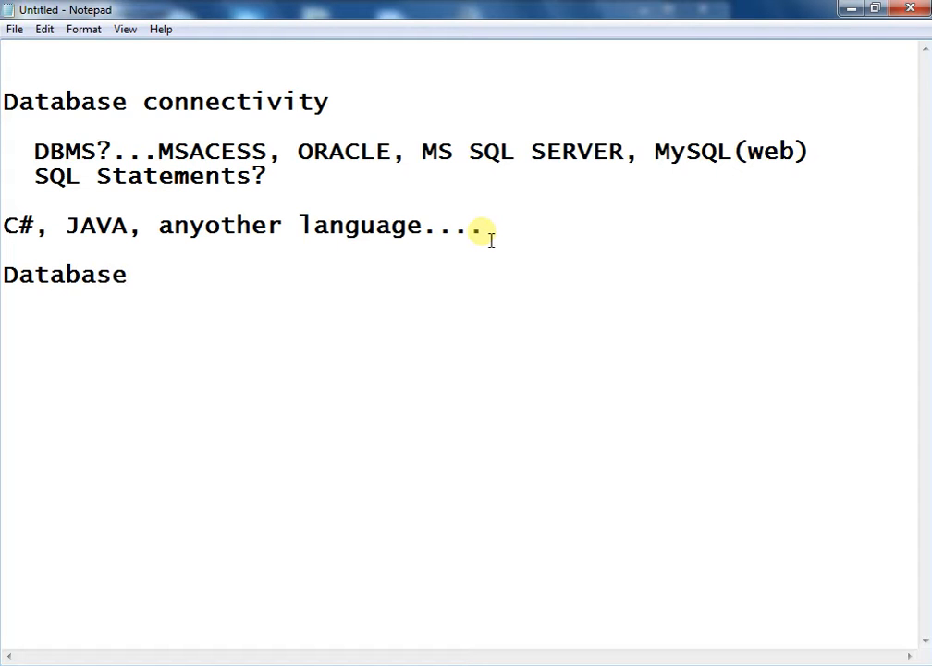
{"action": "type", "text": "-Tables"}
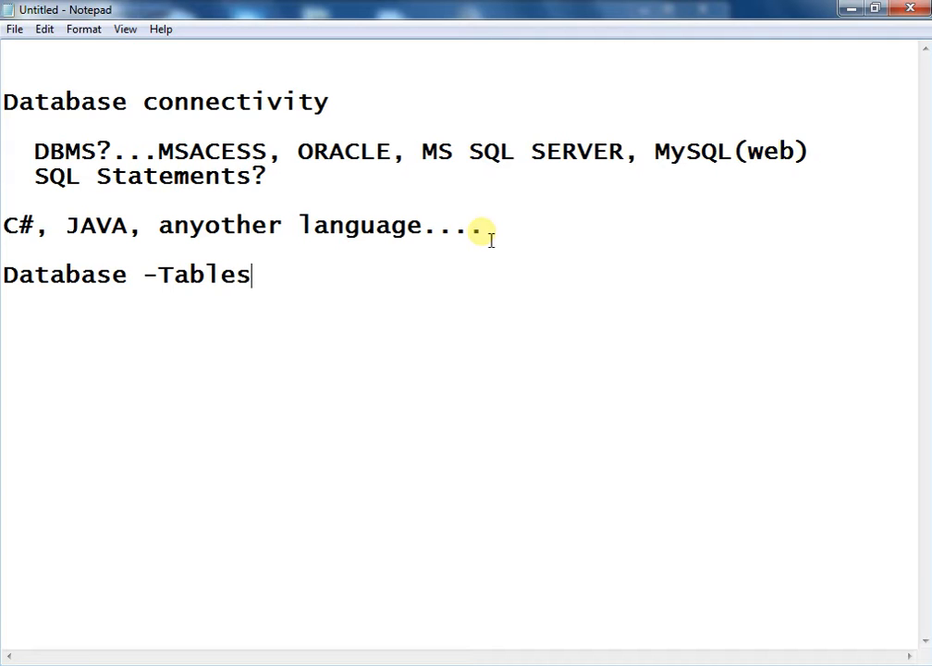
- Extend the "Database -Tables" line with "...Fields...Primary key..."
{"action": "type", "text": "...Fi"}
{"action": "type", "text": "le"}
{"action": "key", "text": "BackSpace"}
{"action": "key", "text": "BackSpace"}
{"action": "key", "text": "BackSpace"}
{"action": "type", "text": "iels"}
{"action": "key", "text": "BackSpace"}
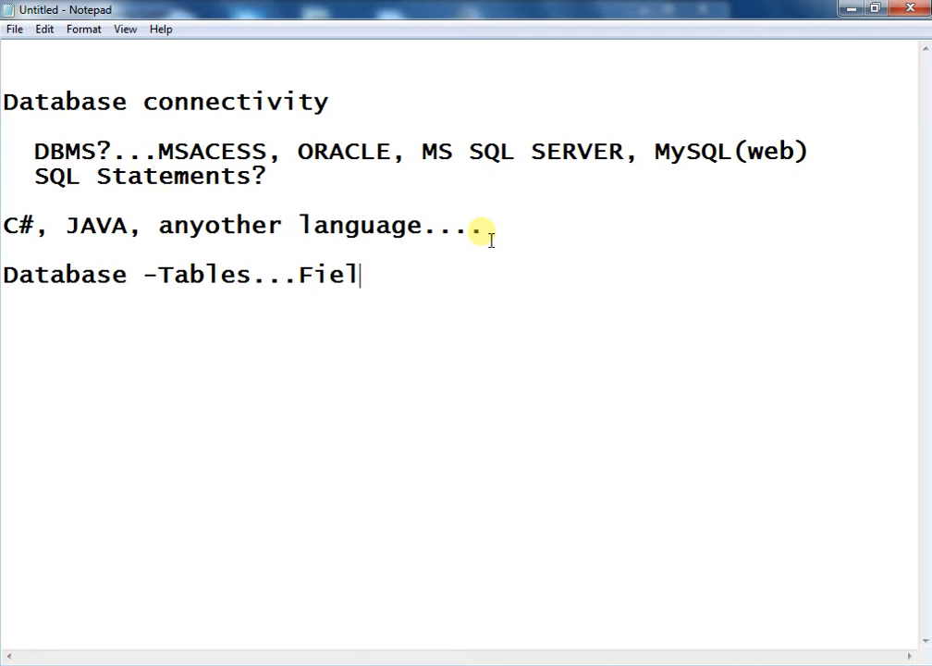
{"action": "type", "text": "ds..."}
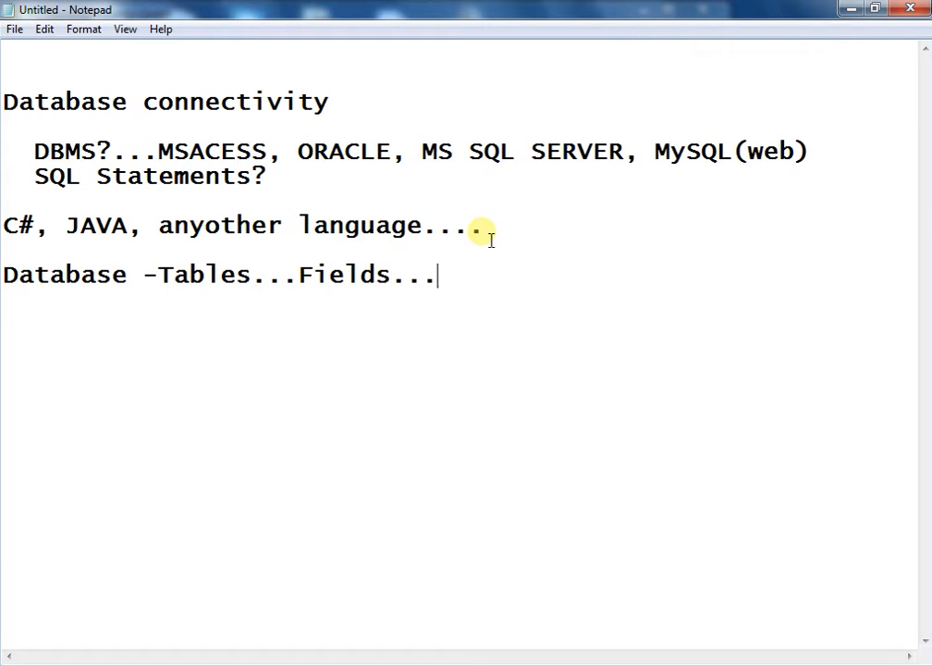
{"action": "type", "text": "Primary"}
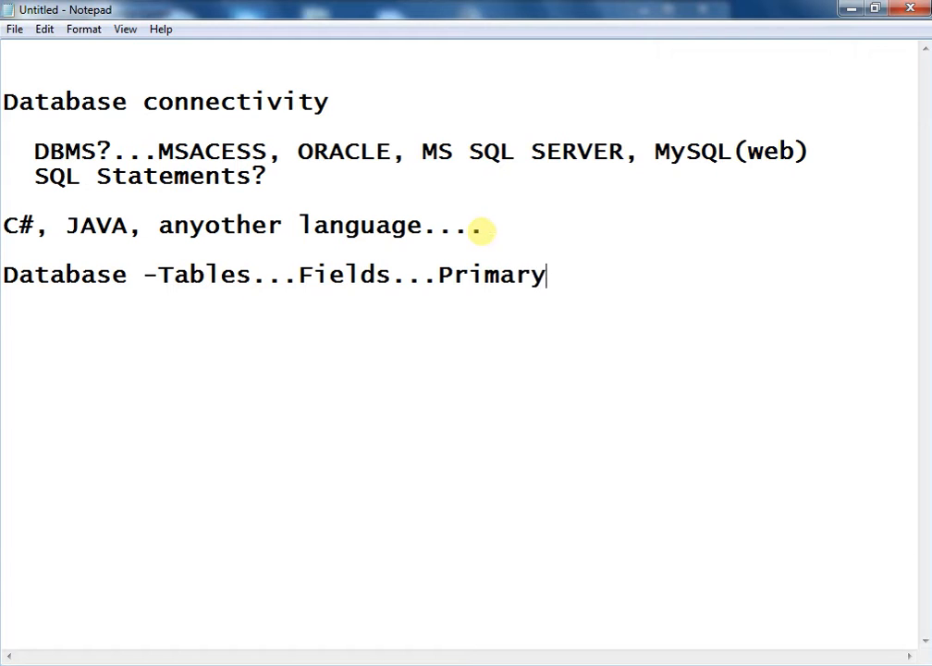
{"action": "type", "text": " key..."}
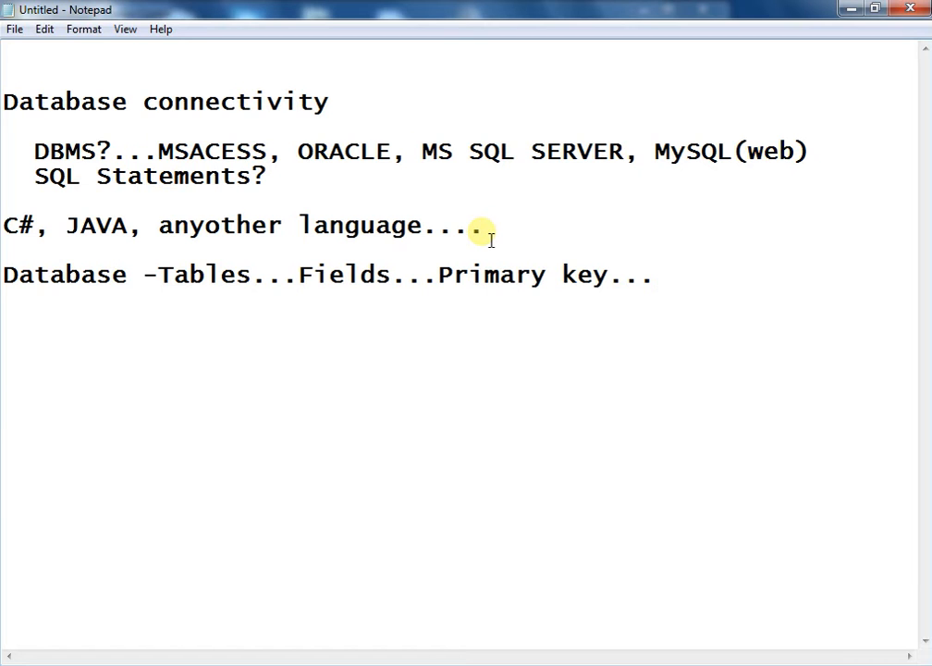
- Add the example line "Library -books" below the database line, separated by a blank line
{"action": "key", "text": "Return"}
{"action": "key", "text": "Return"}
{"action": "type", "text": "Library "}
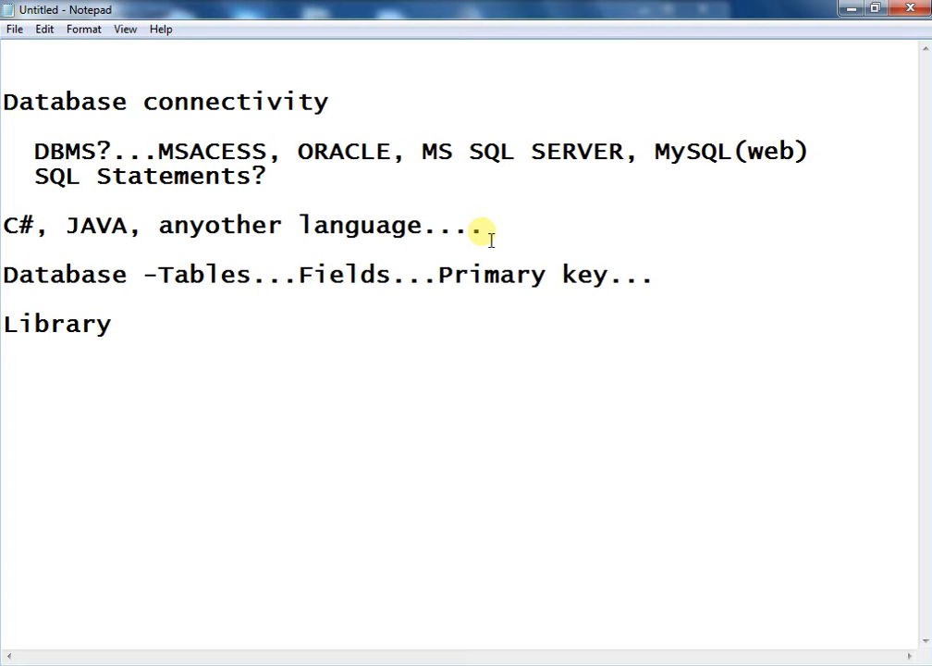
{"action": "type", "text": "-books"}
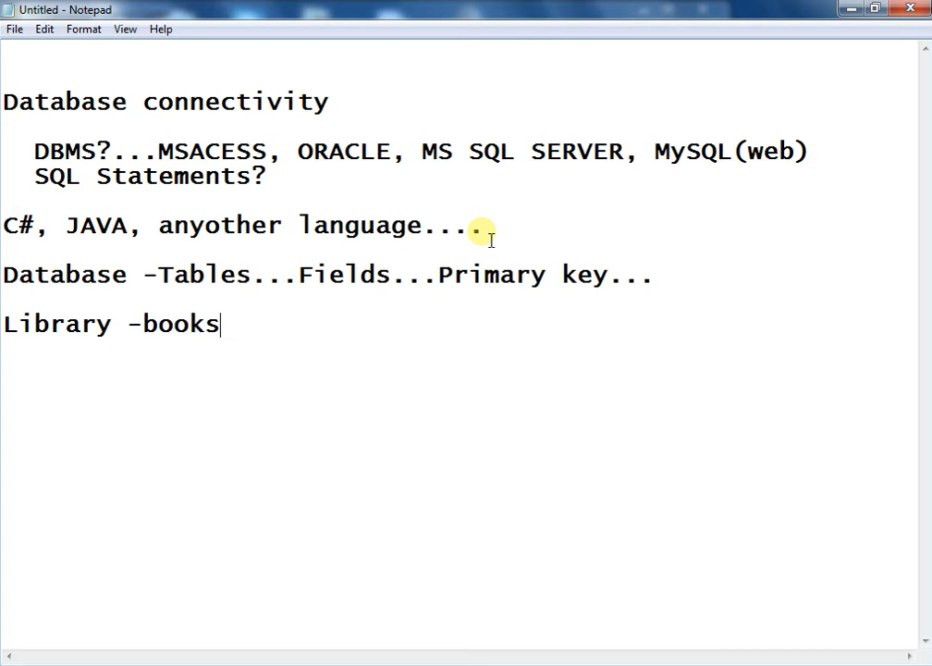
- Complete the Library example with "--bookno,name,price" and start a new line
{"action": "type", "text": "--"}
{"action": "type", "text": "bokno"}
{"action": "key", "text": "BackSpace"}
{"action": "key", "text": "BackSpace"}
{"action": "key", "text": "BackSpace"}
{"action": "type", "text": "onk"}
{"action": "key", "text": "BackSpace"}
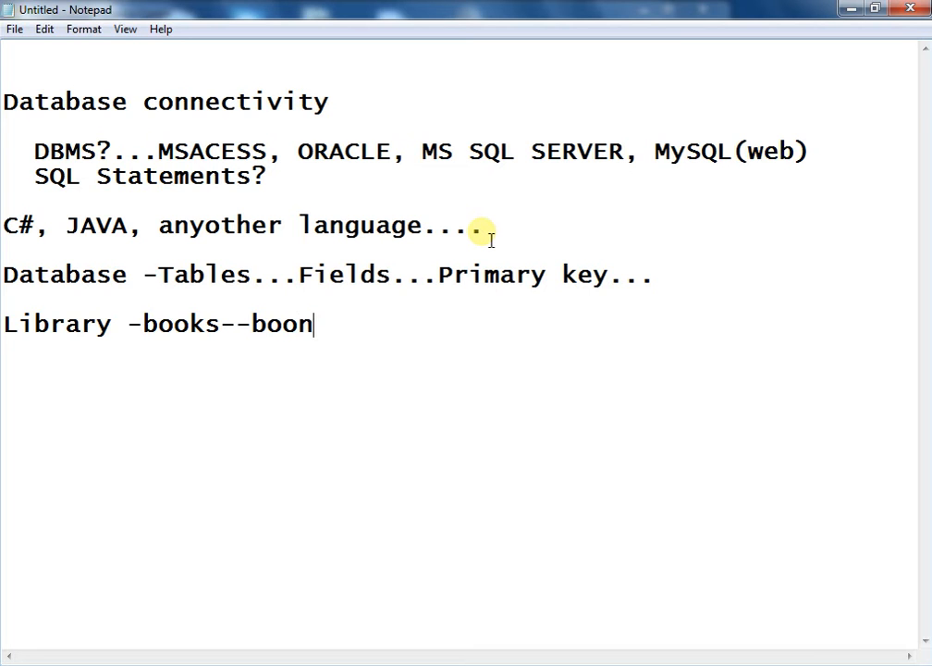
{"action": "key", "text": "BackSpace"}
{"action": "type", "text": "kno,"}
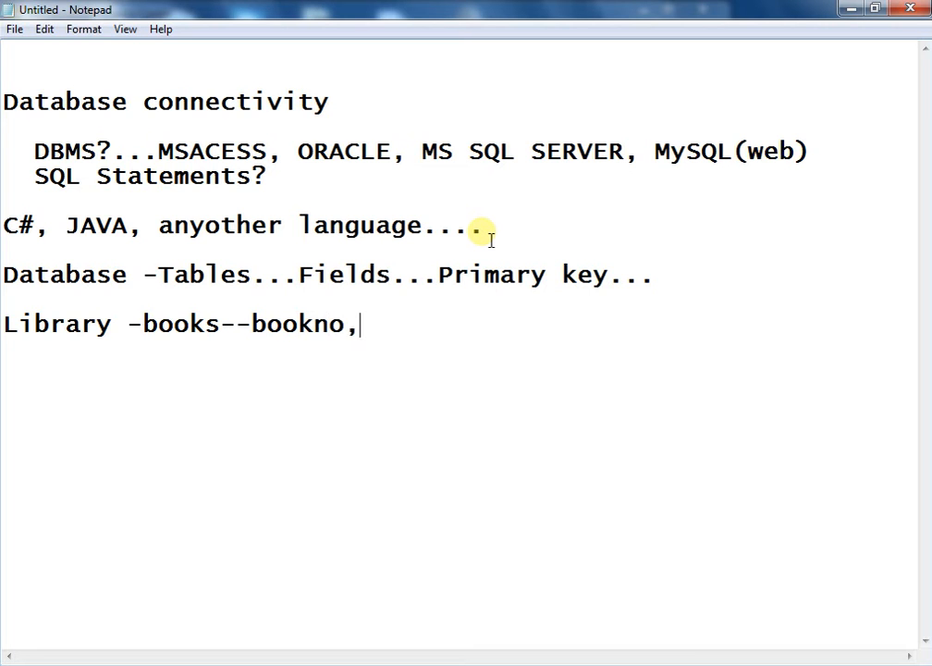
{"action": "type", "text": "name,"}
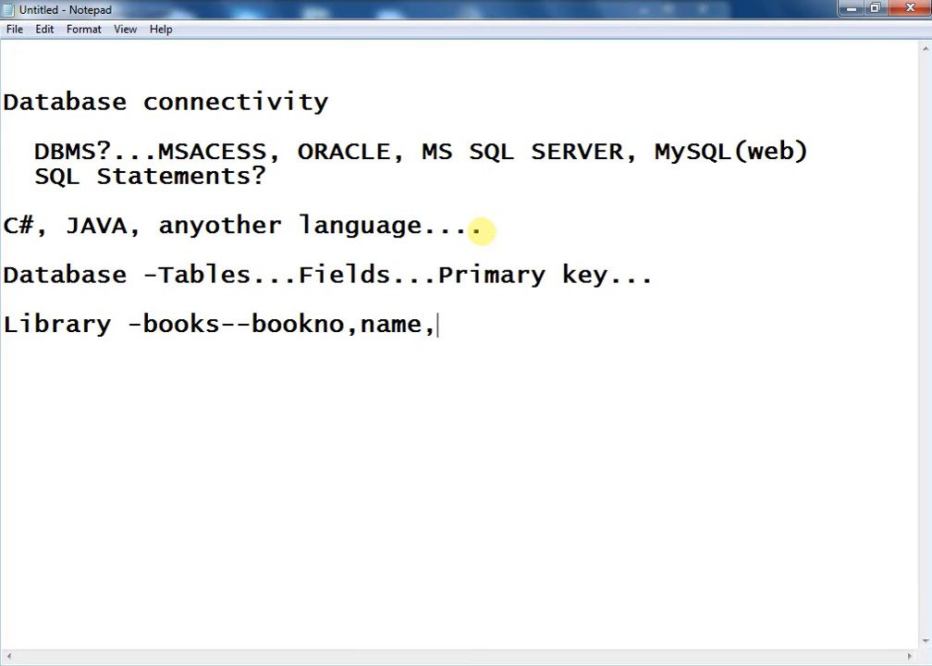
{"action": "type", "text": "price"}
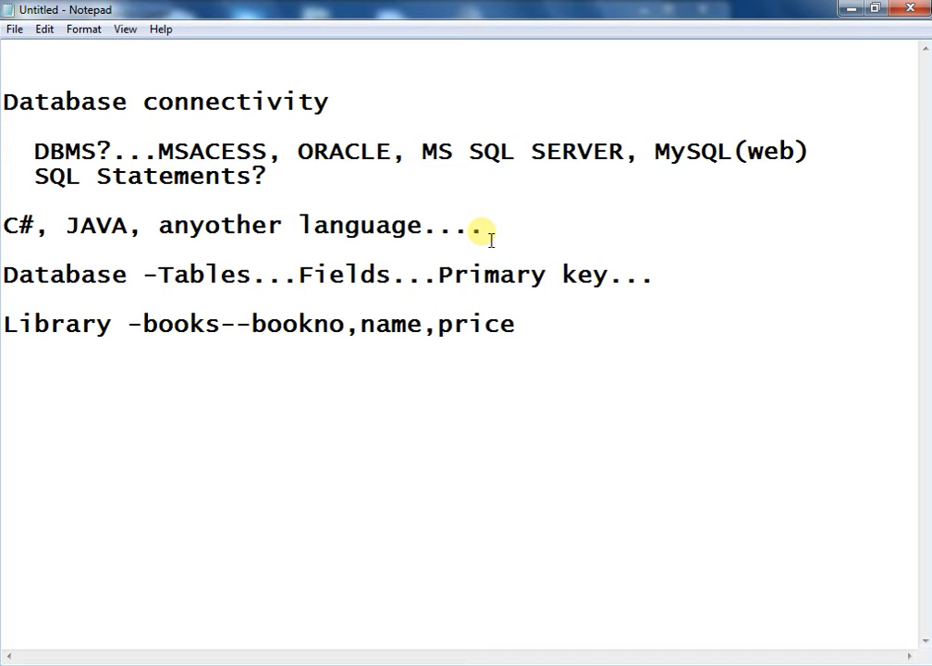
{"action": "key", "text": "Return"}
- Return to the completed SQL Server 2008 R2 Setup wizard and close both it and the Installation Center
{"action": "left_click", "coordinate": [658, 664]}
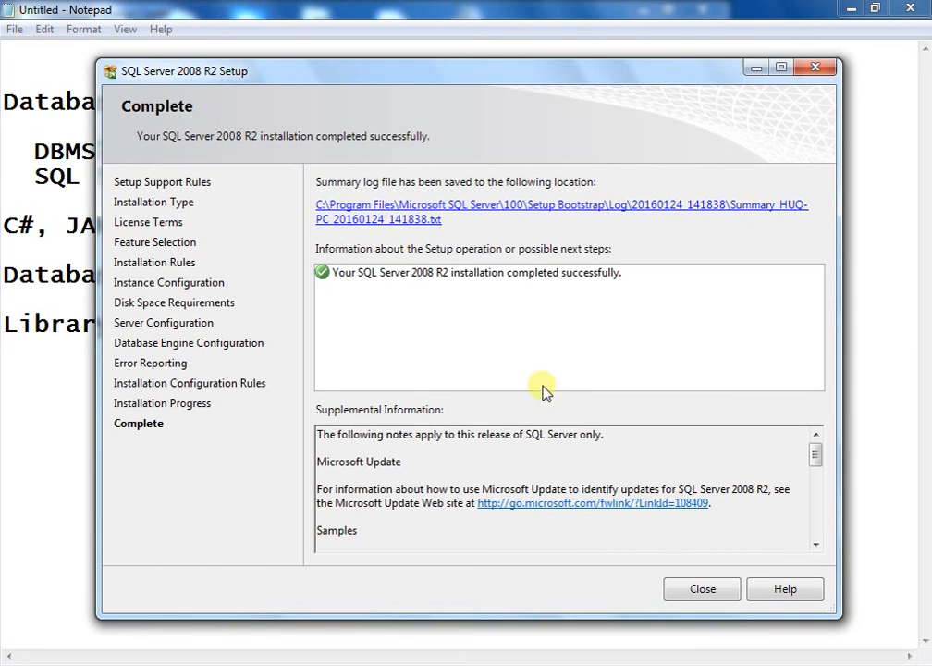
{"action": "left_click", "coordinate": [700, 589]}
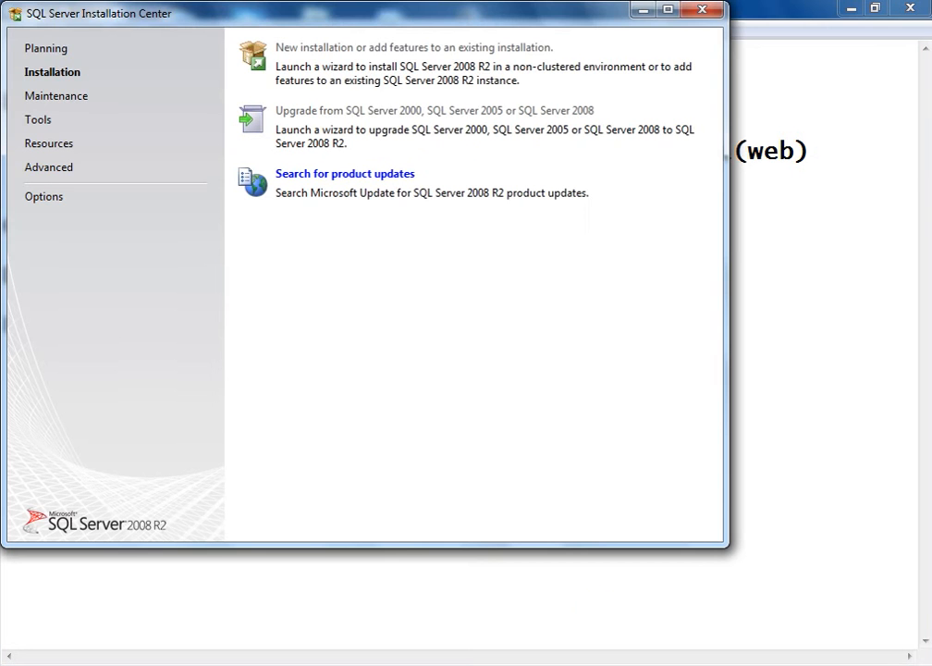
{"action": "left_click", "coordinate": [716, 10]}
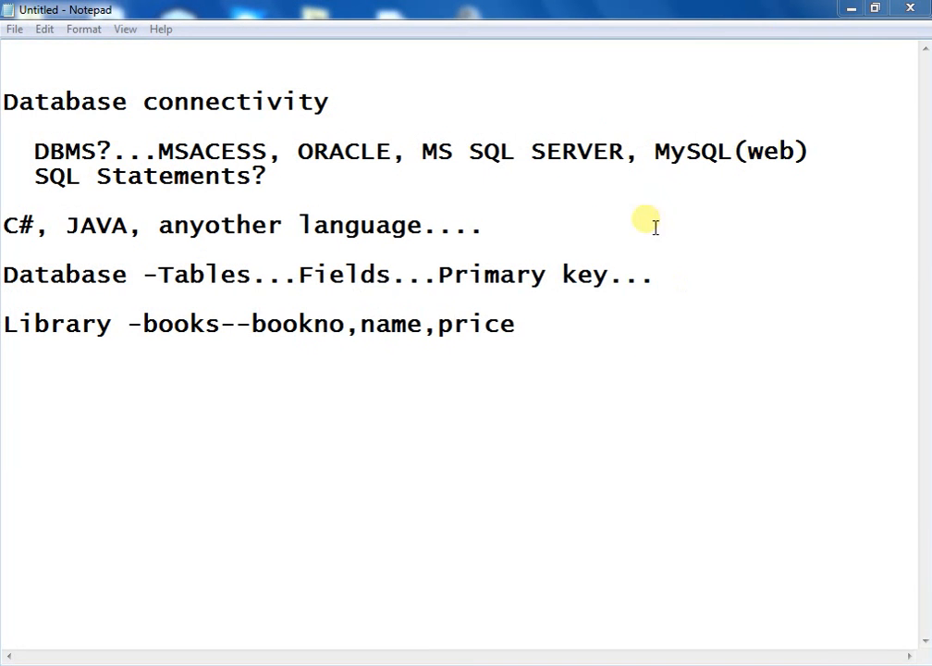
- Append "..." to the end of the Library line in the notes and start a new line
{"action": "left_click", "coordinate": [544, 339]}
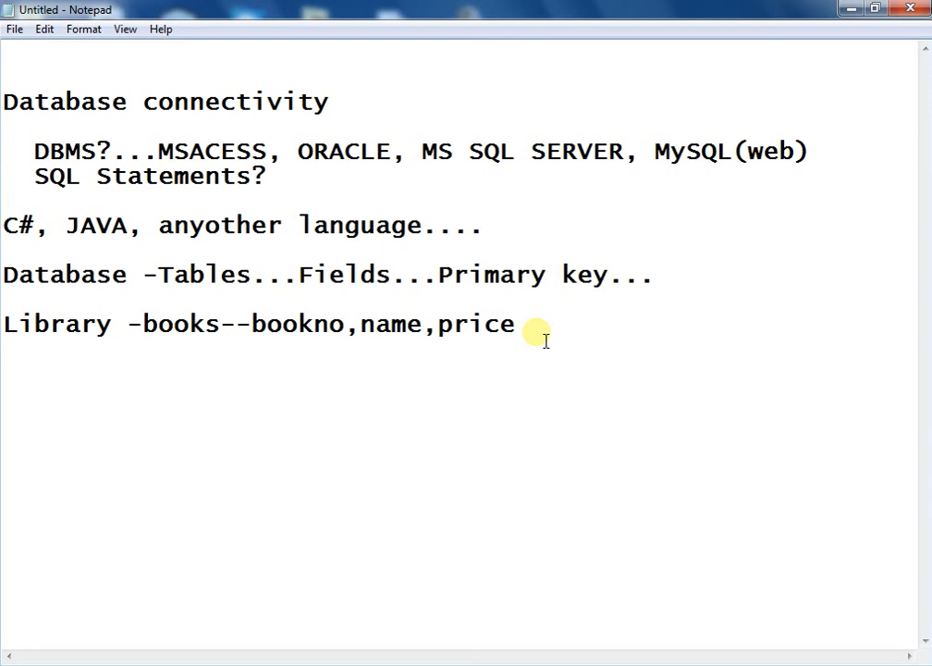
{"action": "key", "text": "BackSpace"}
{"action": "type", "text": "..."}
{"action": "key", "text": "Return"}
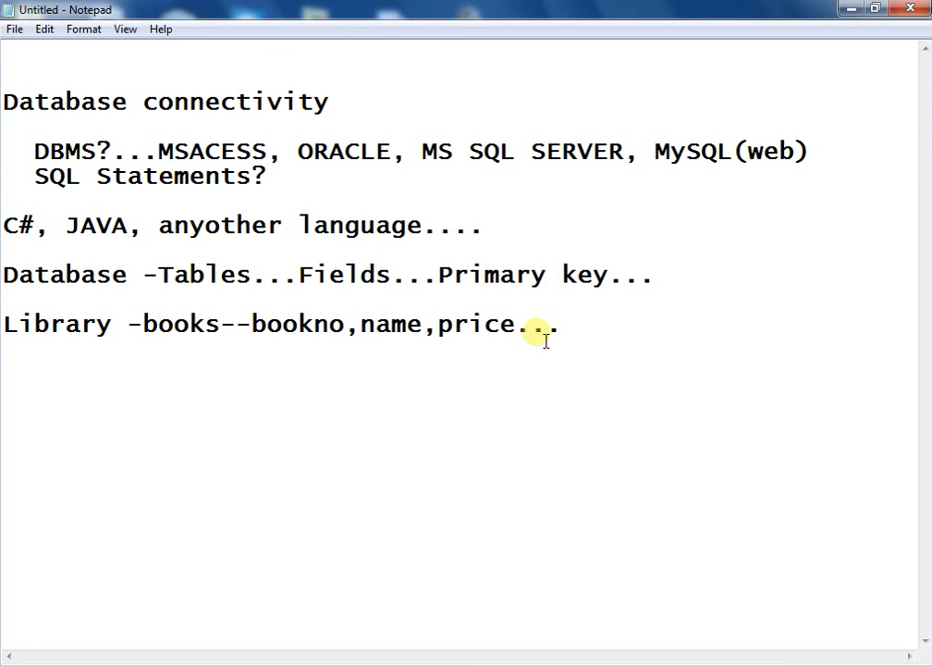